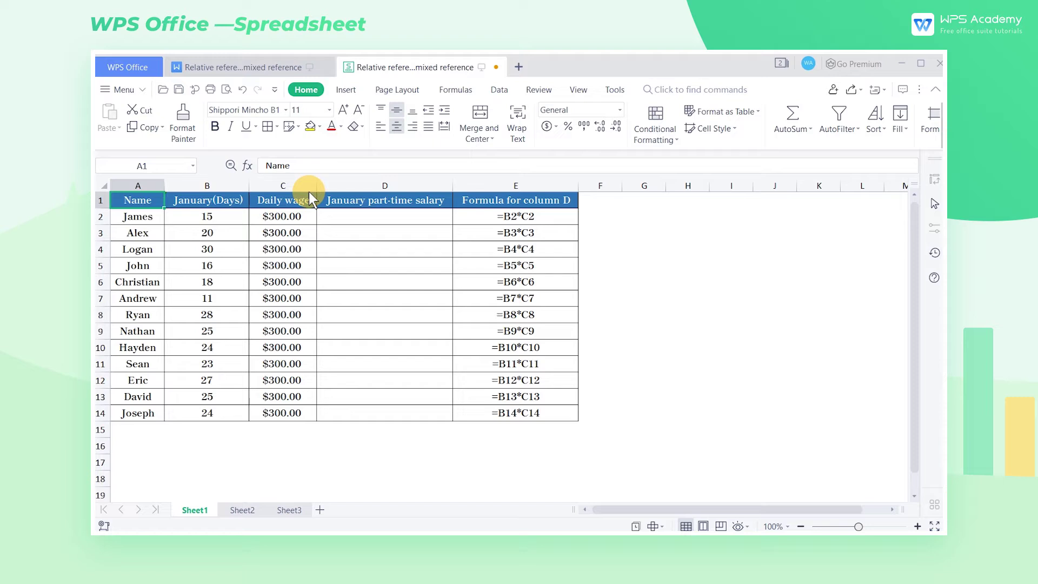
Enter the formula =B2*C2 in D2 for the first January salary
click(356, 216)
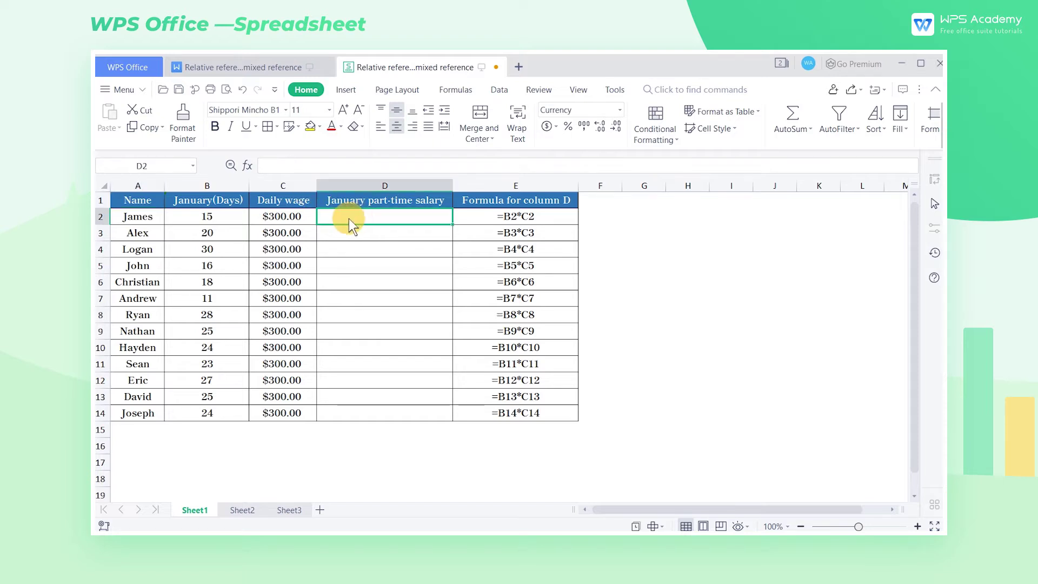
text(=)
click(217, 219)
text(*)
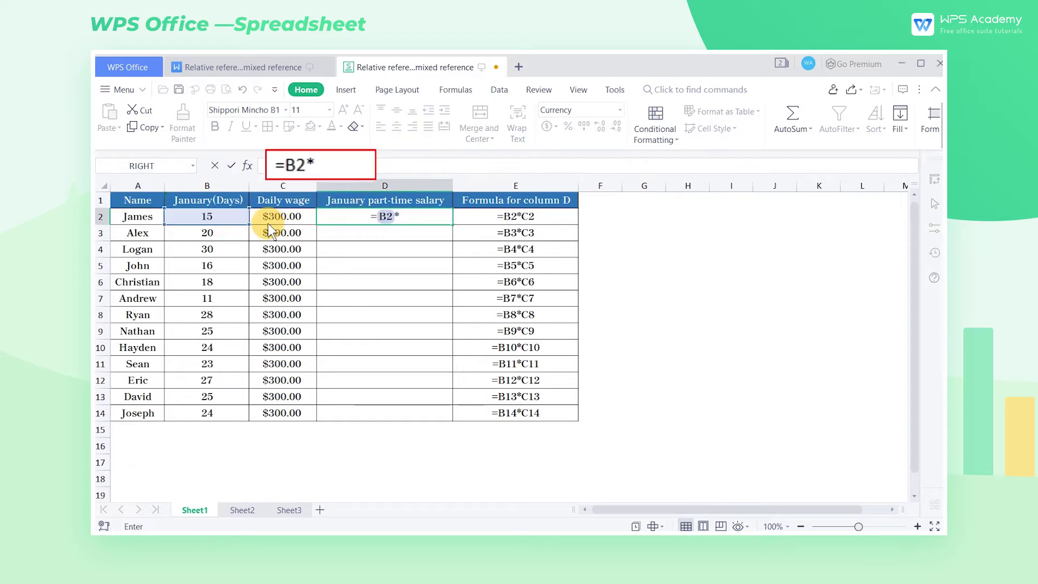
click(269, 220)
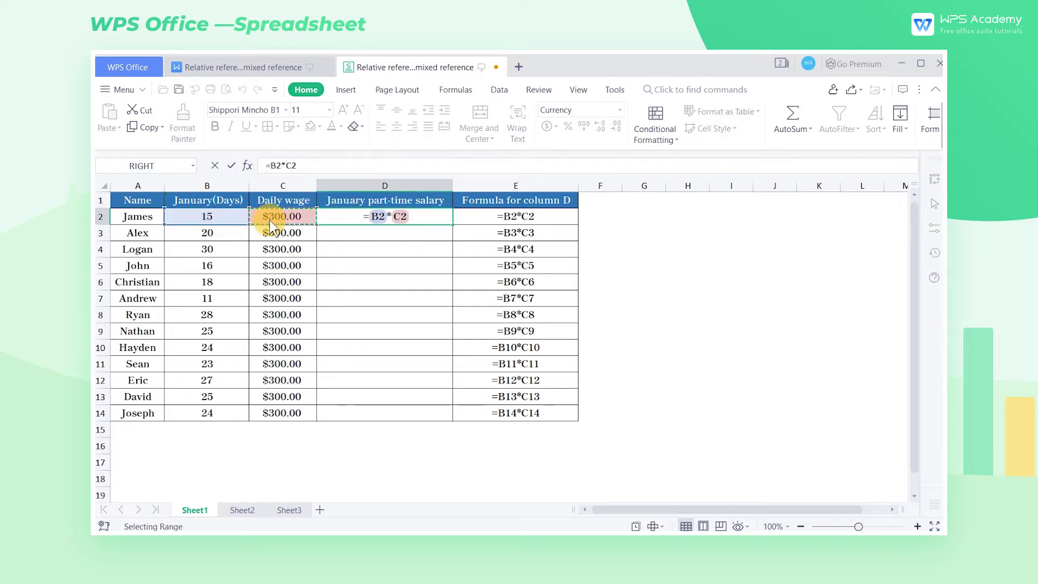
key(Return)
Copy the salary formula down to D14 and check the results in D3 and D4
drag(453, 225, 431, 422)
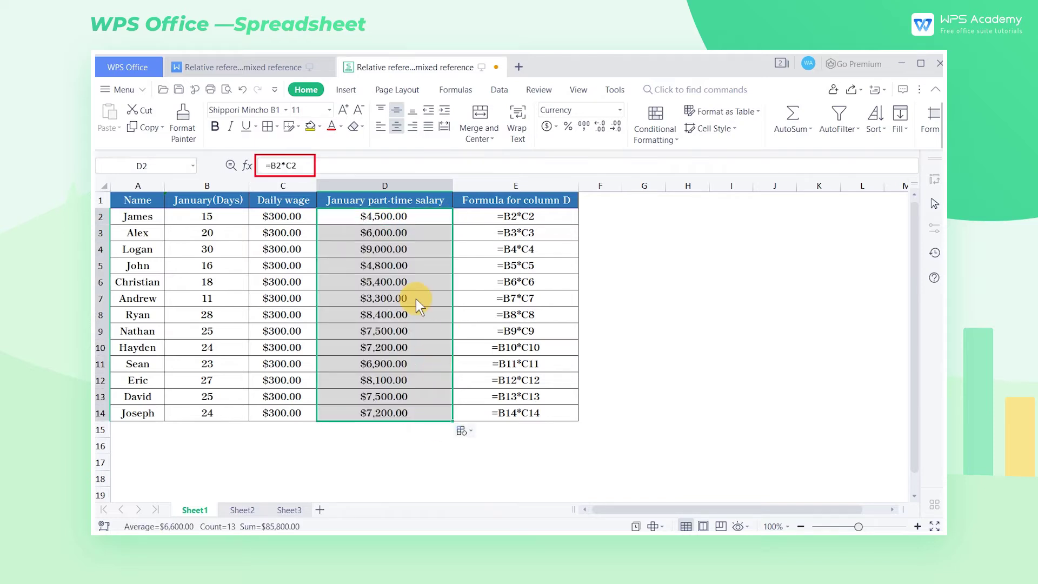
click(398, 236)
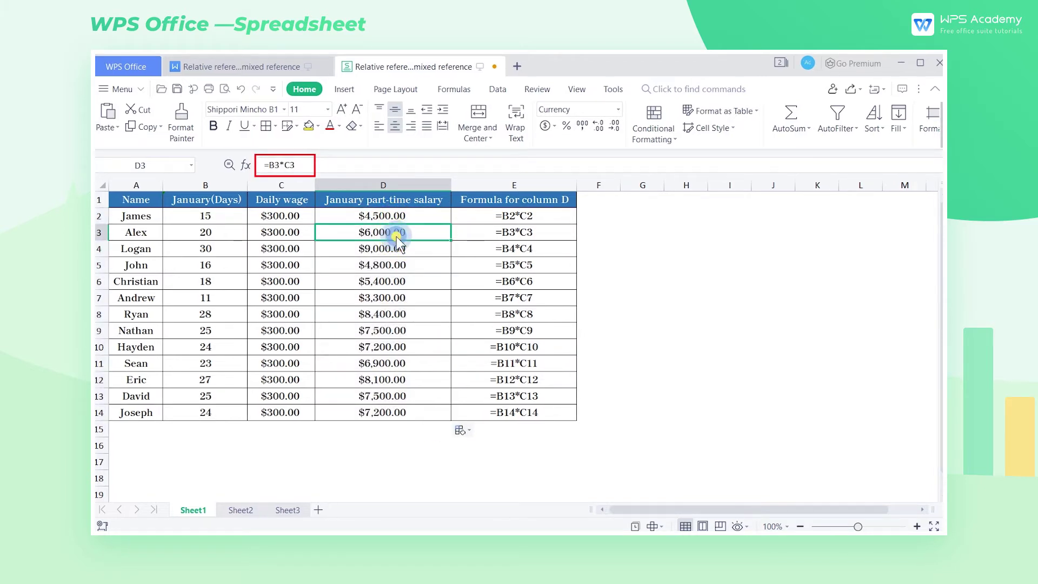
click(397, 248)
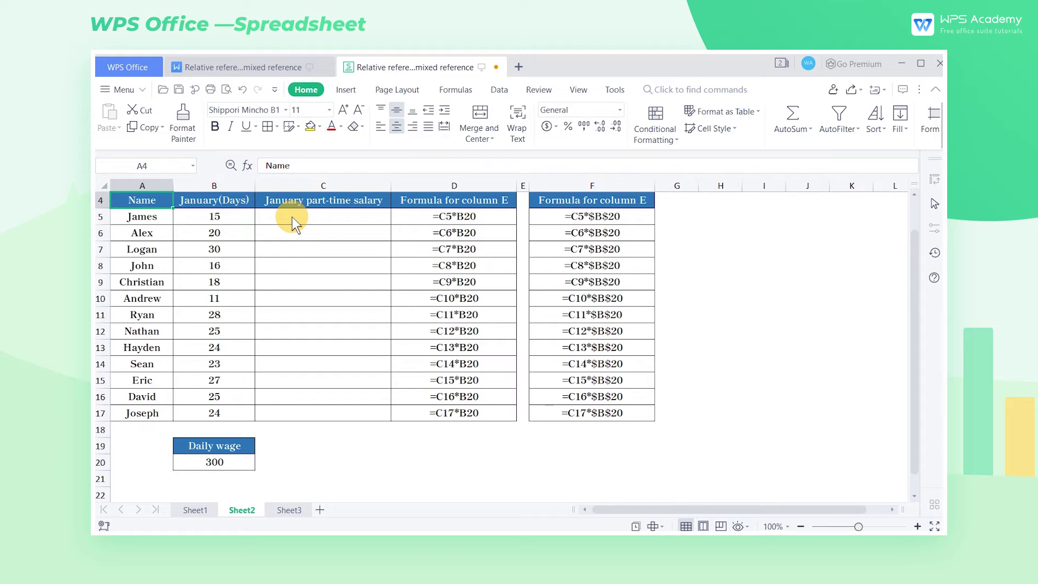
Enter the formula =B5*B20 in C5 to get the first salary of 4500
click(292, 216)
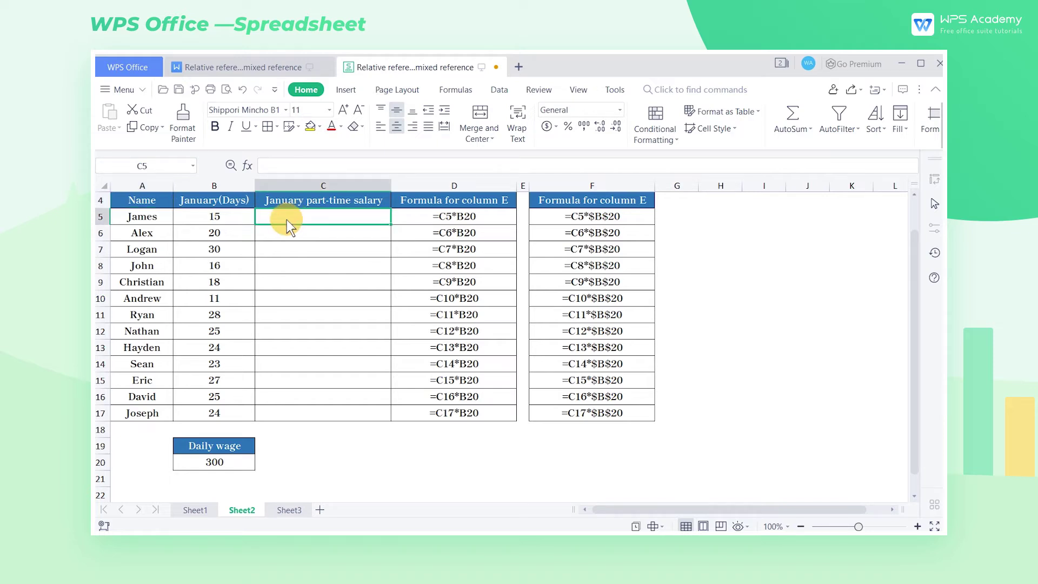
text(=)
click(238, 218)
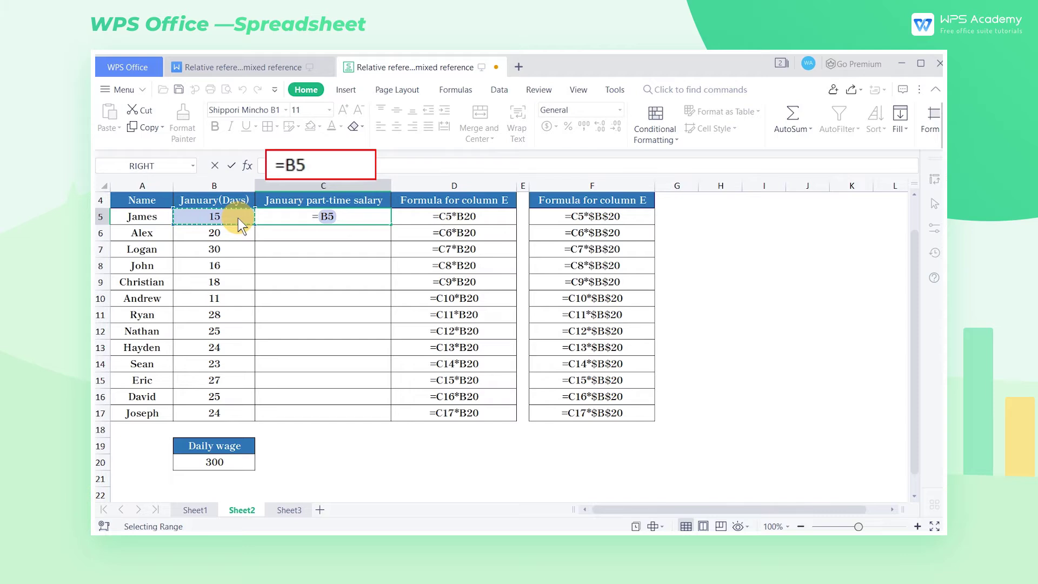
text(*)
click(192, 461)
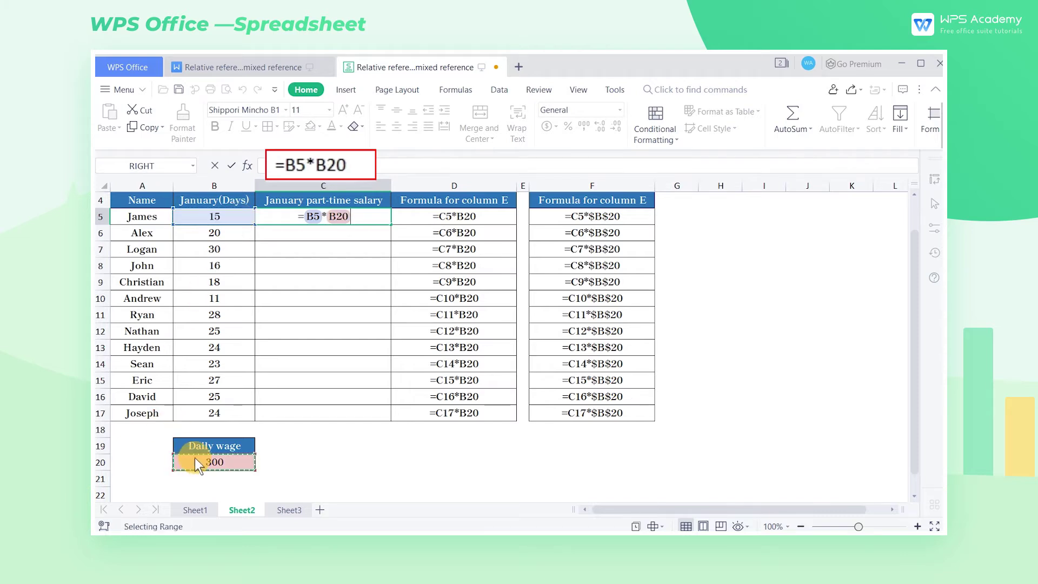
key(Return)
Copy C5's formula down column C through C17
click(361, 217)
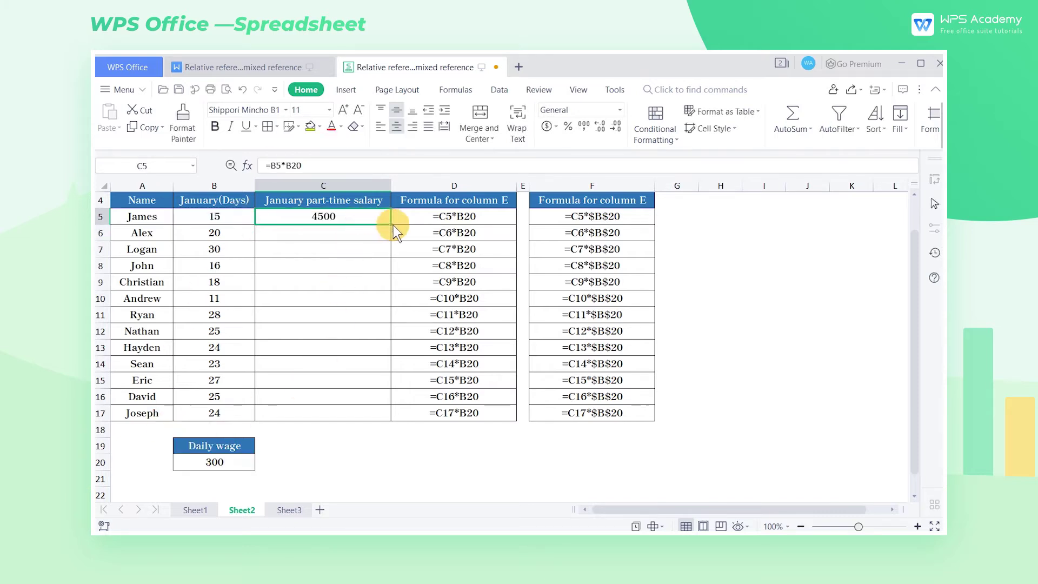
drag(393, 225, 359, 419)
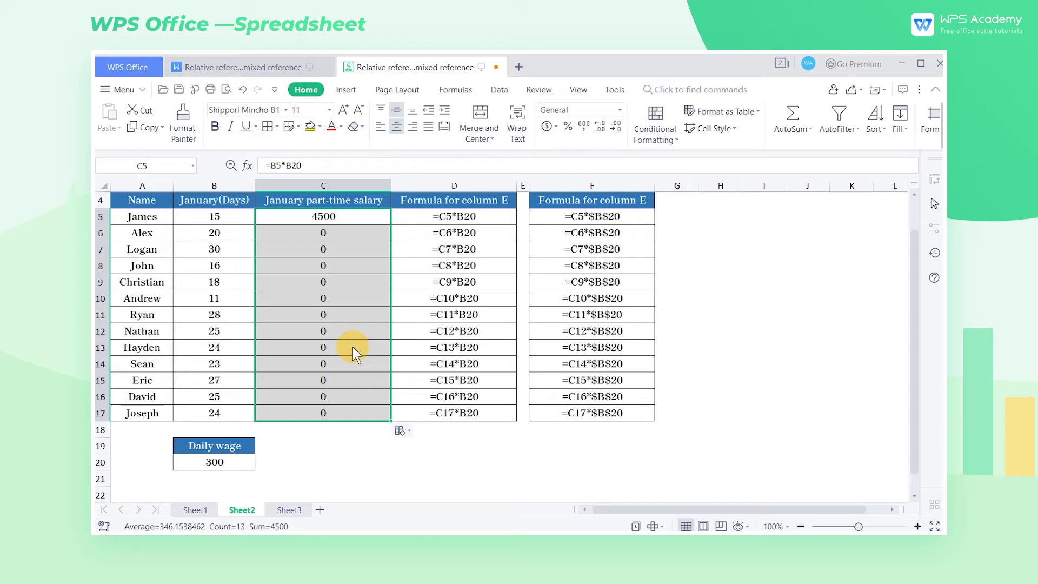
click(326, 222)
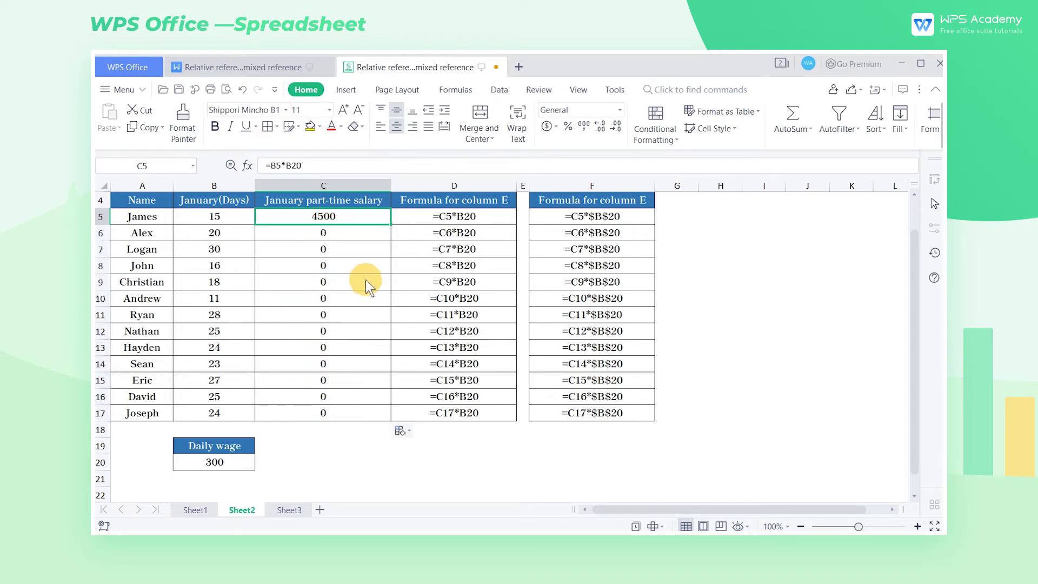
click(349, 234)
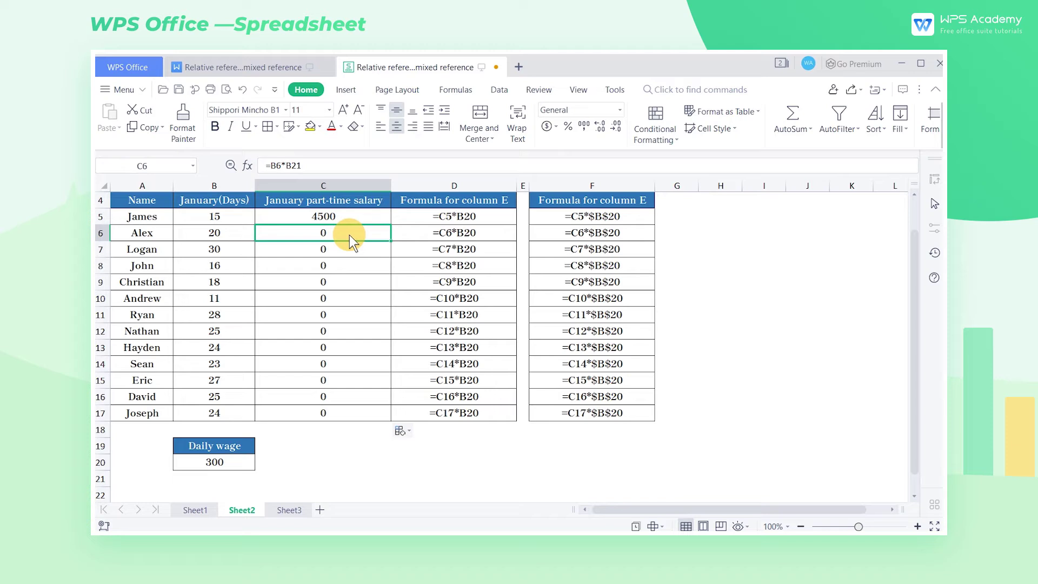
mouse_move(302, 169)
mouse_down()
mouse_move(296, 176)
mouse_move(309, 181)
mouse_up()
click(305, 169)
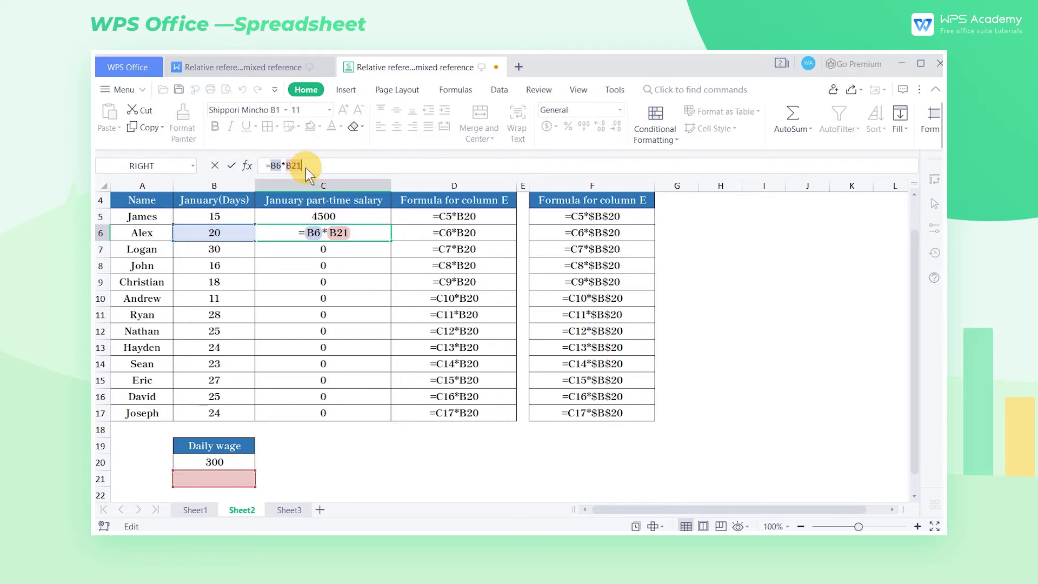
key(Return)
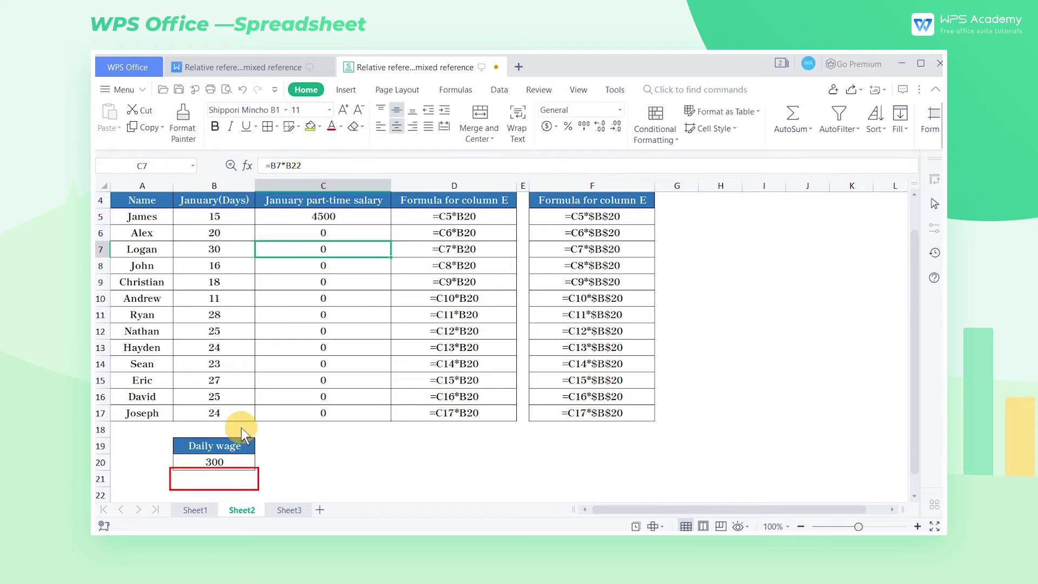
click(246, 481)
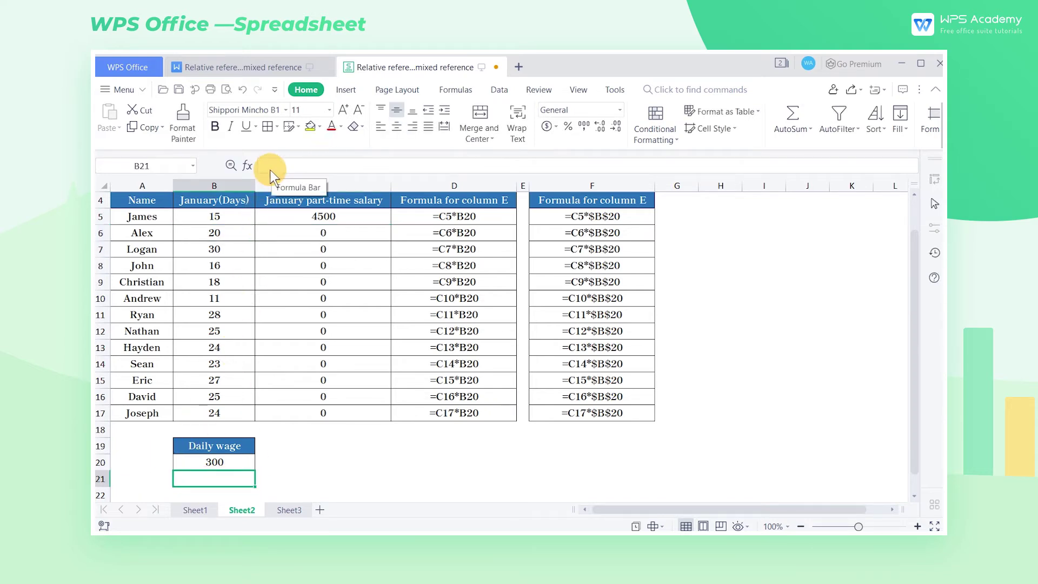
click(316, 250)
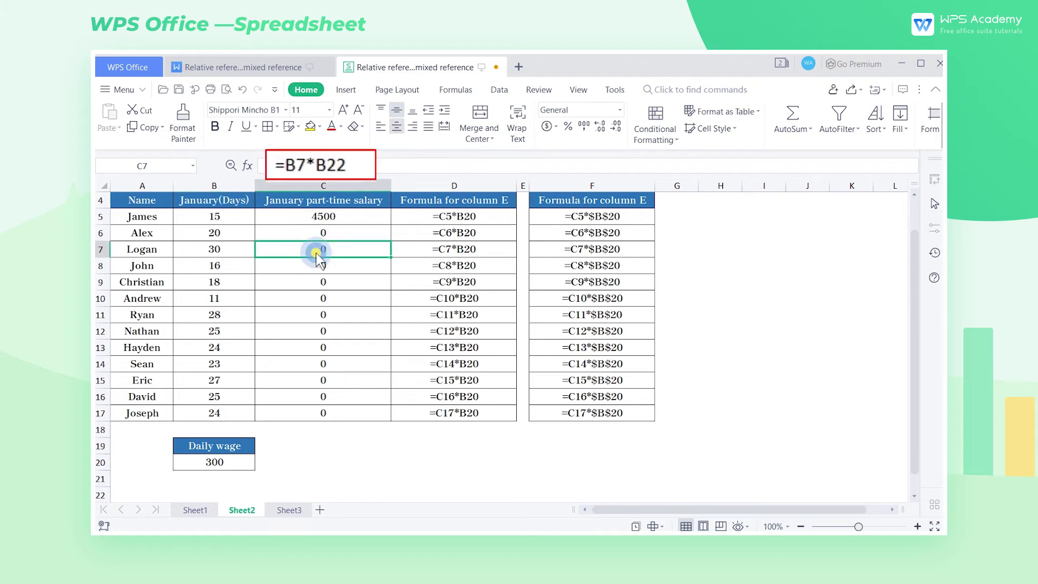
click(308, 271)
click(304, 281)
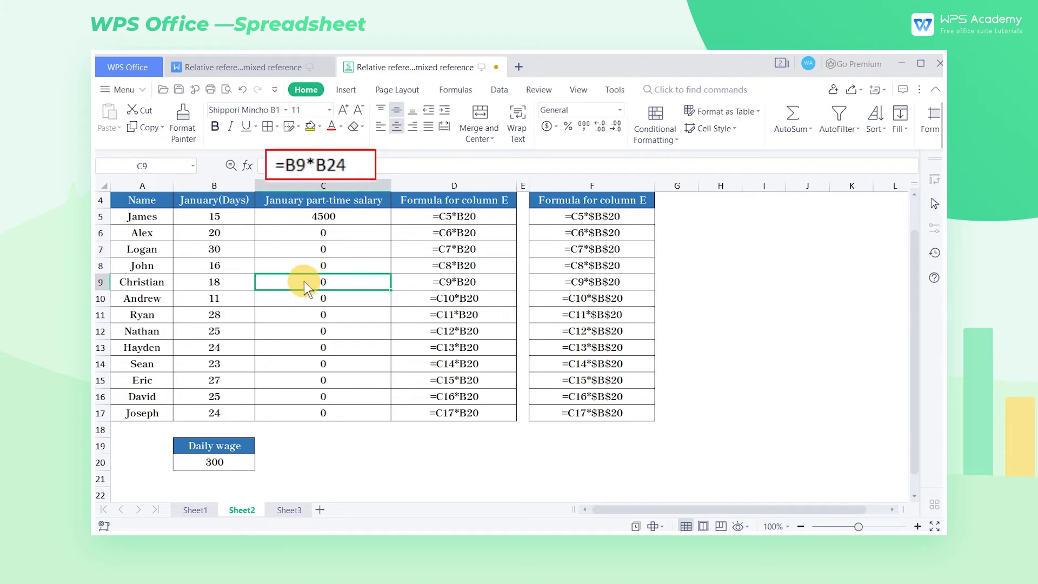
click(303, 300)
click(305, 316)
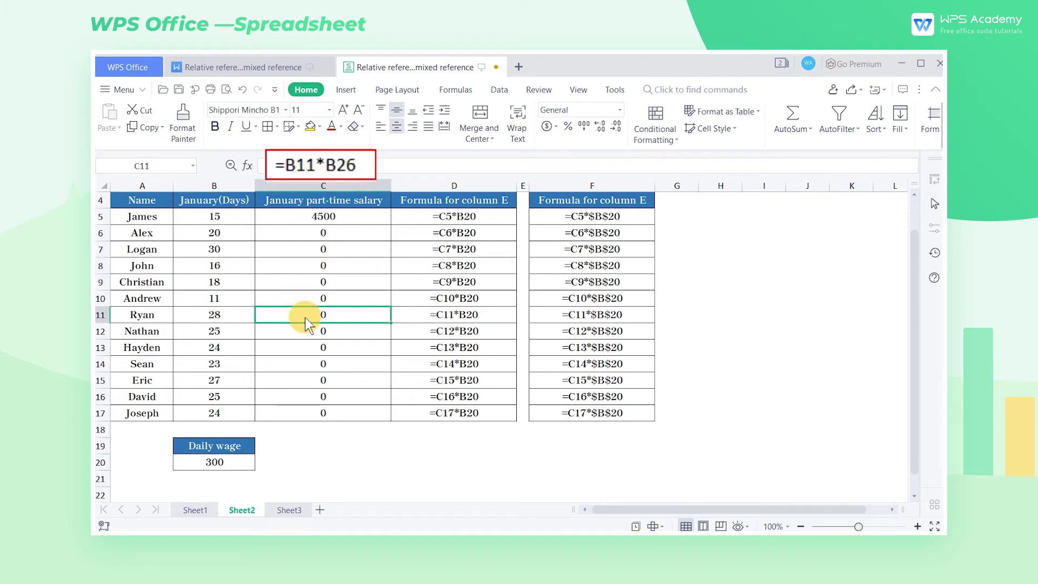
click(297, 331)
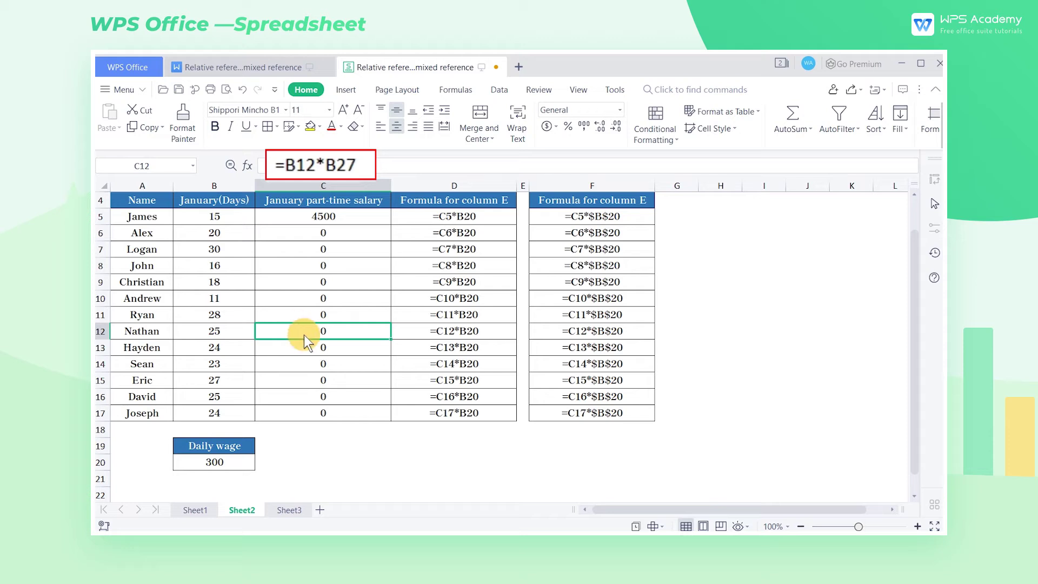
click(352, 221)
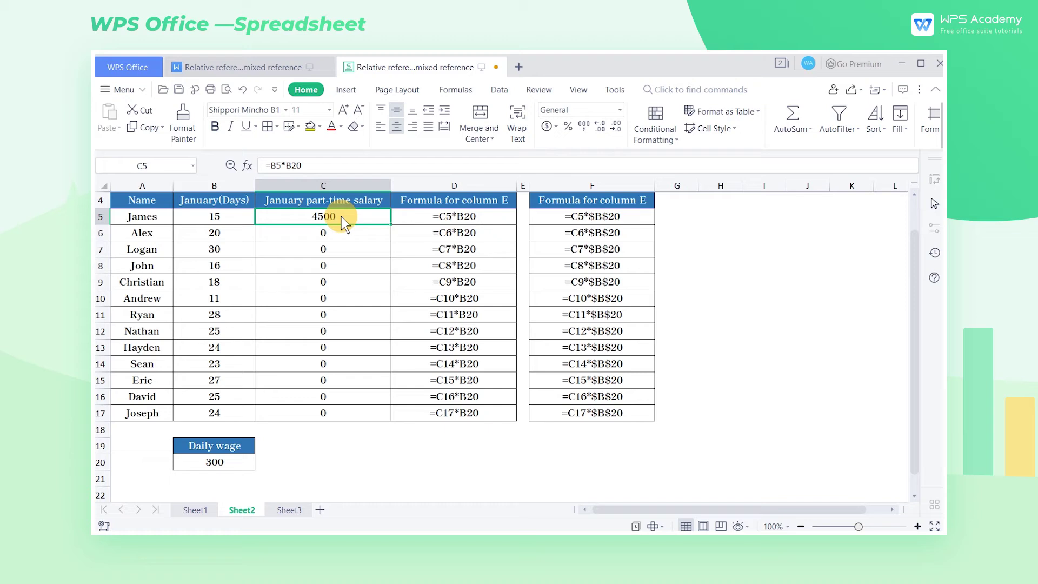
Change C5's formula to =B5*$B$20 so the daily wage reference is absolute
click(327, 168)
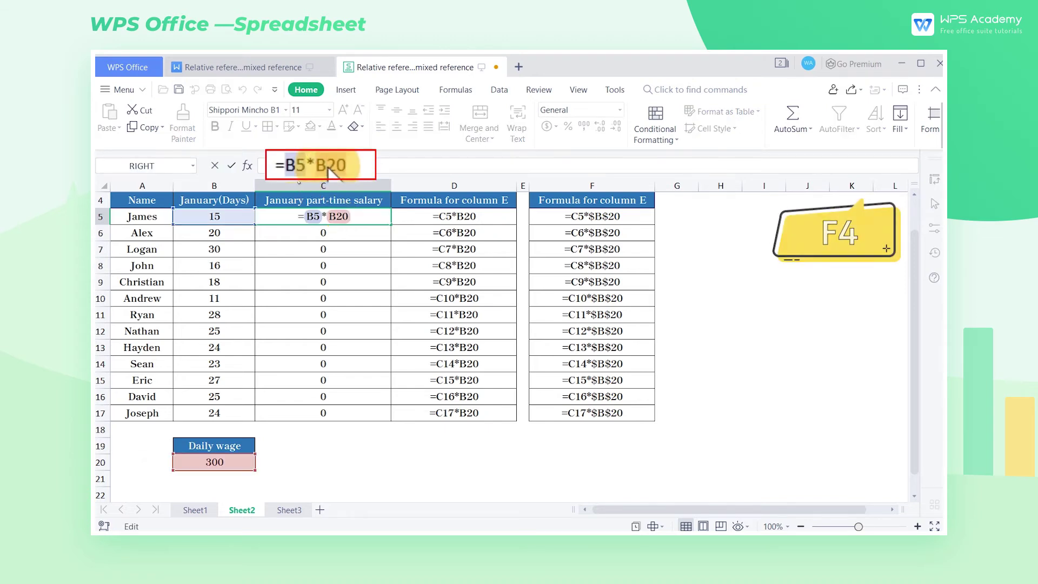
key(F4)
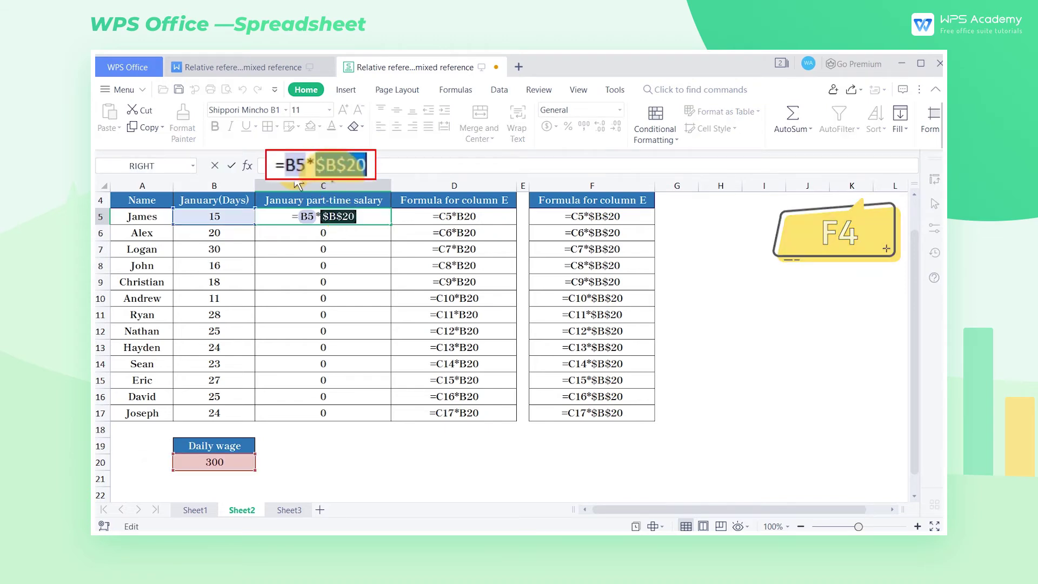
key(Return)
Copy the corrected formula down to C17 and check the formulas in C6 through C9
click(378, 215)
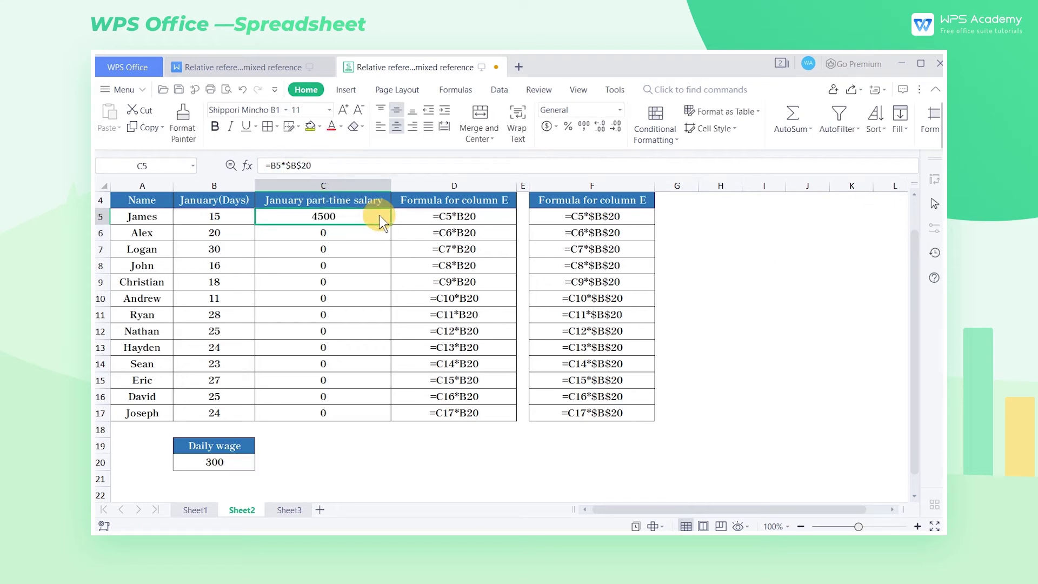
drag(391, 223, 373, 417)
click(341, 220)
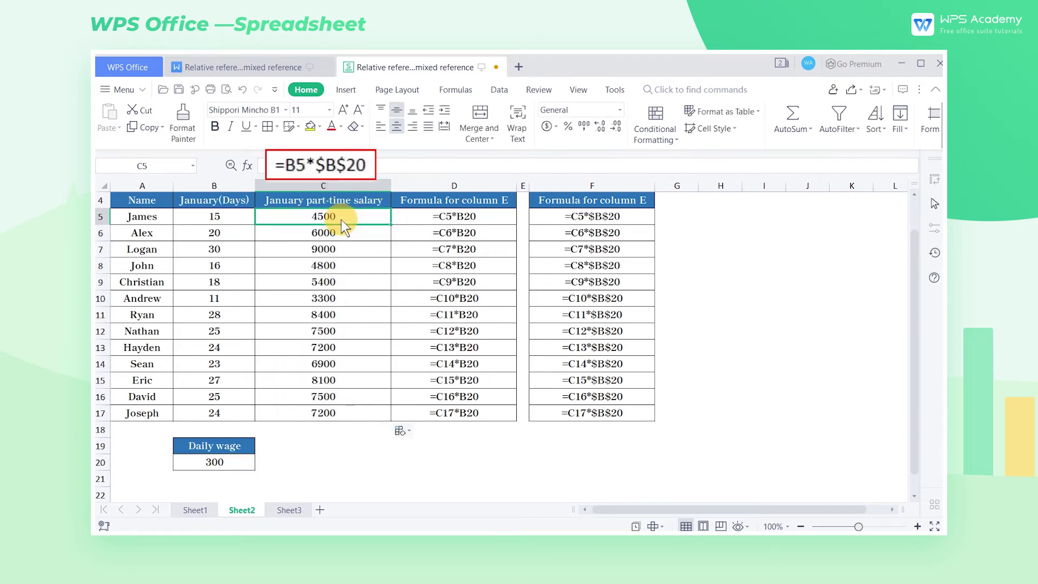
click(340, 234)
click(341, 252)
click(342, 268)
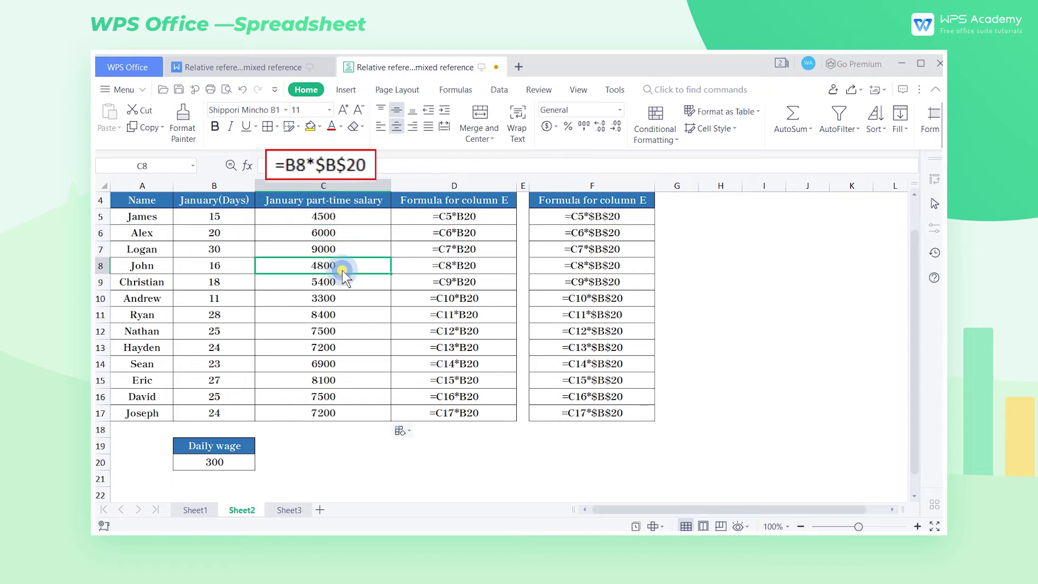
click(339, 285)
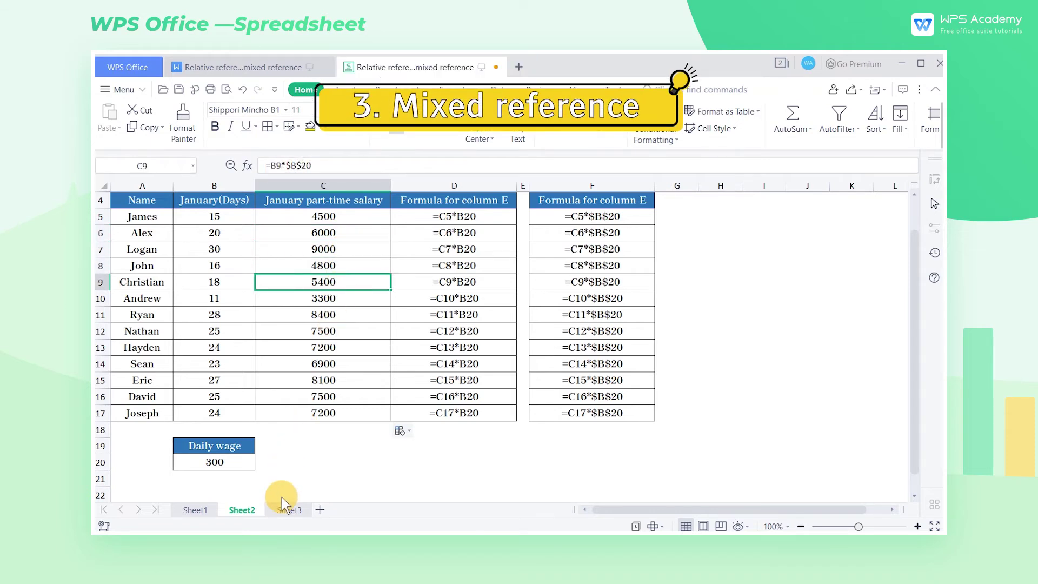
Switch to Sheet3 with the sales volume table and the three empty reference grids
click(287, 510)
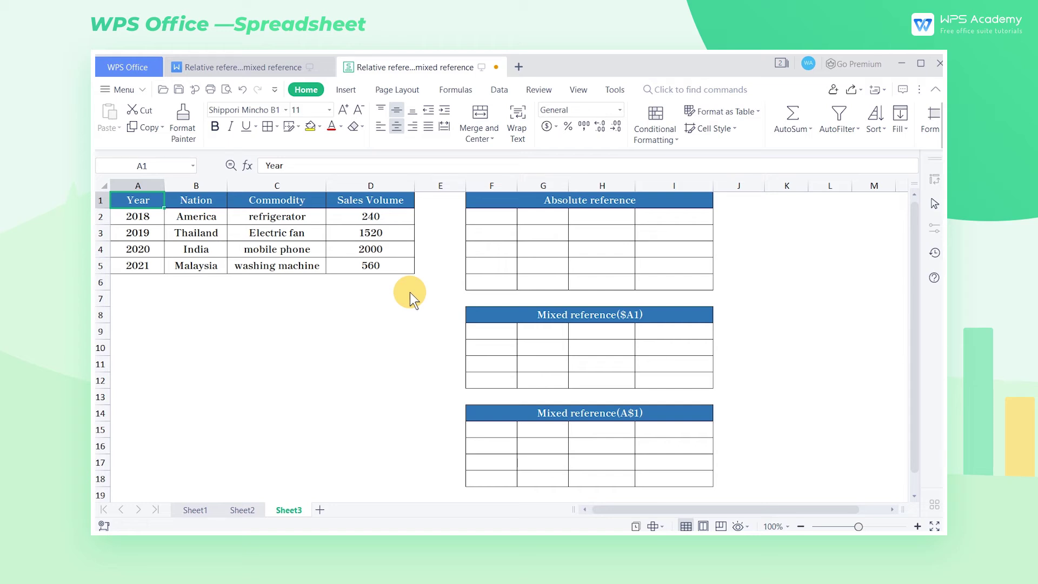
Enter =$A$1 in F2 and fill it across F2:I6 so every cell shows Year
click(482, 217)
text(=)
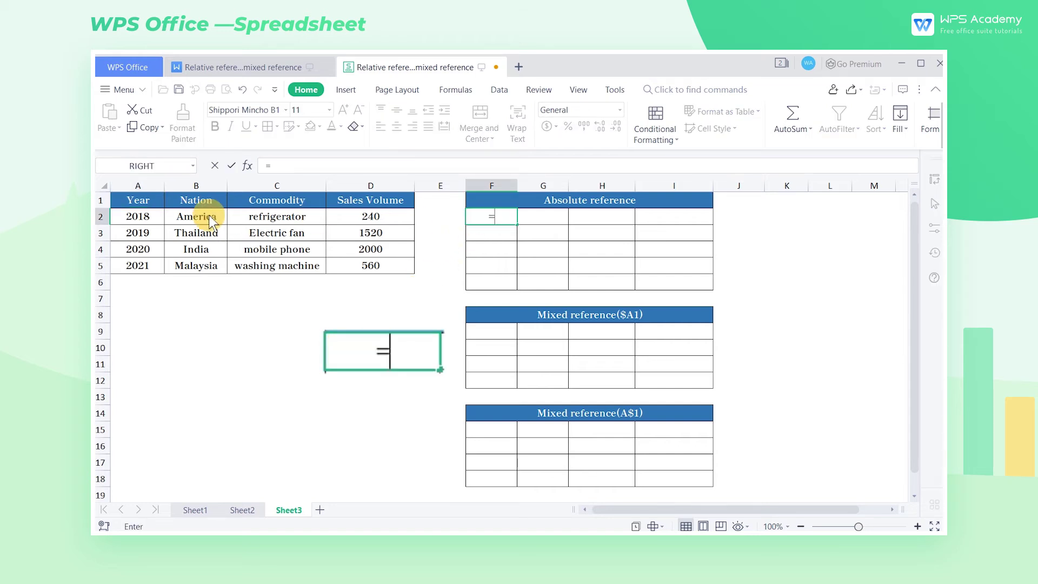
click(149, 203)
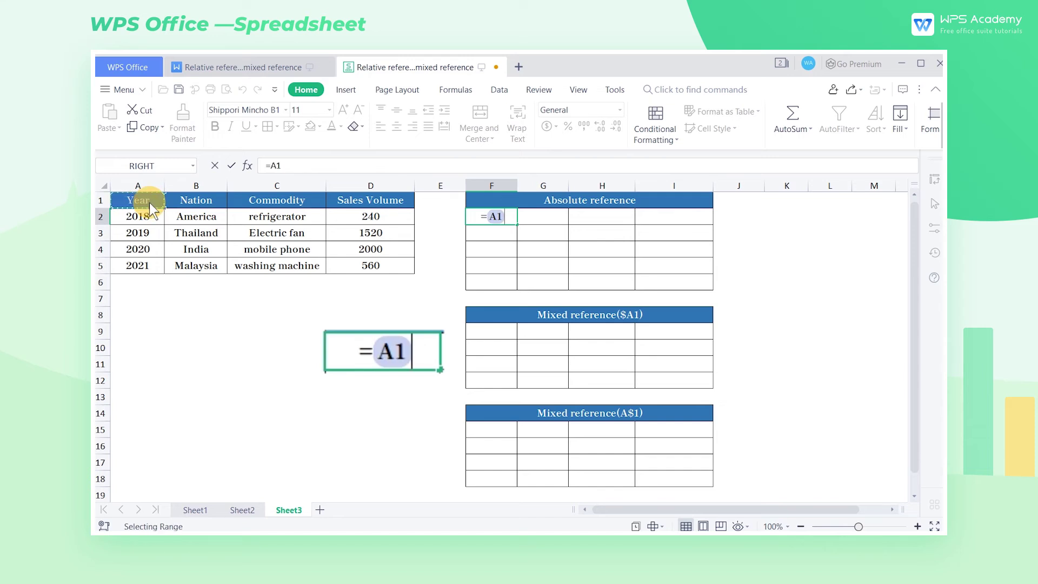
key(F4)
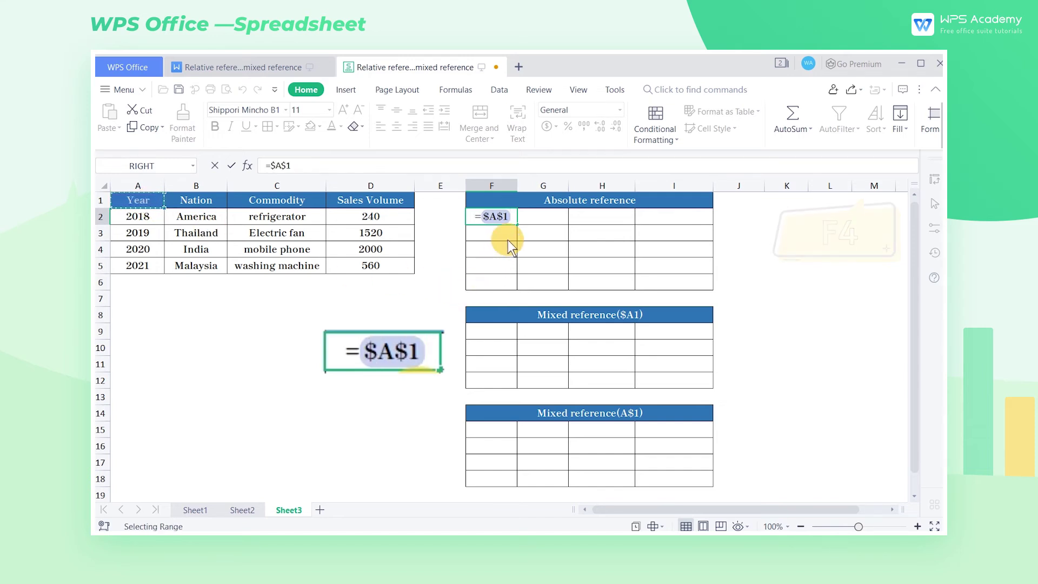
key(Return)
click(507, 219)
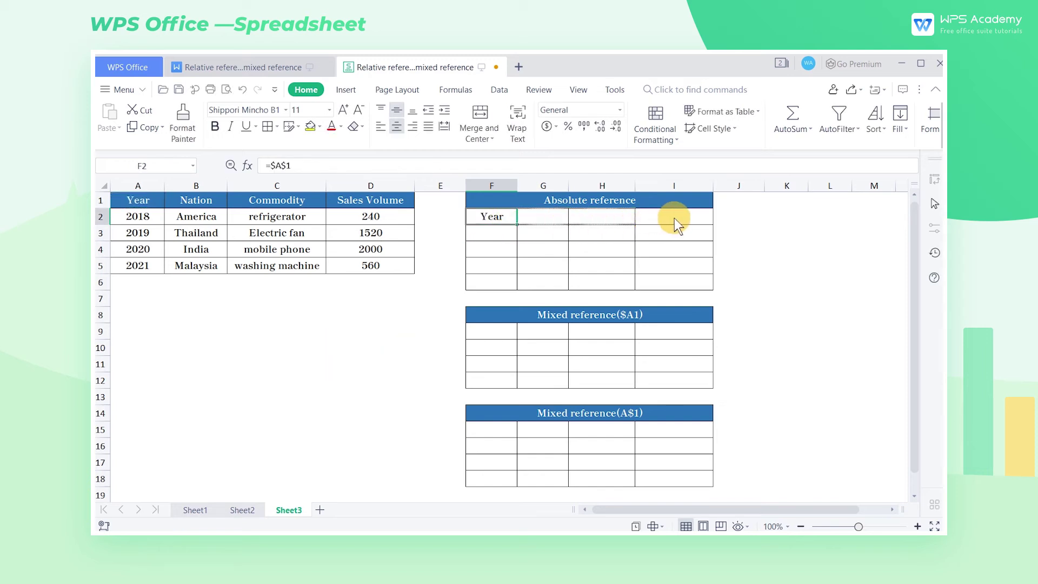
drag(674, 218, 702, 291)
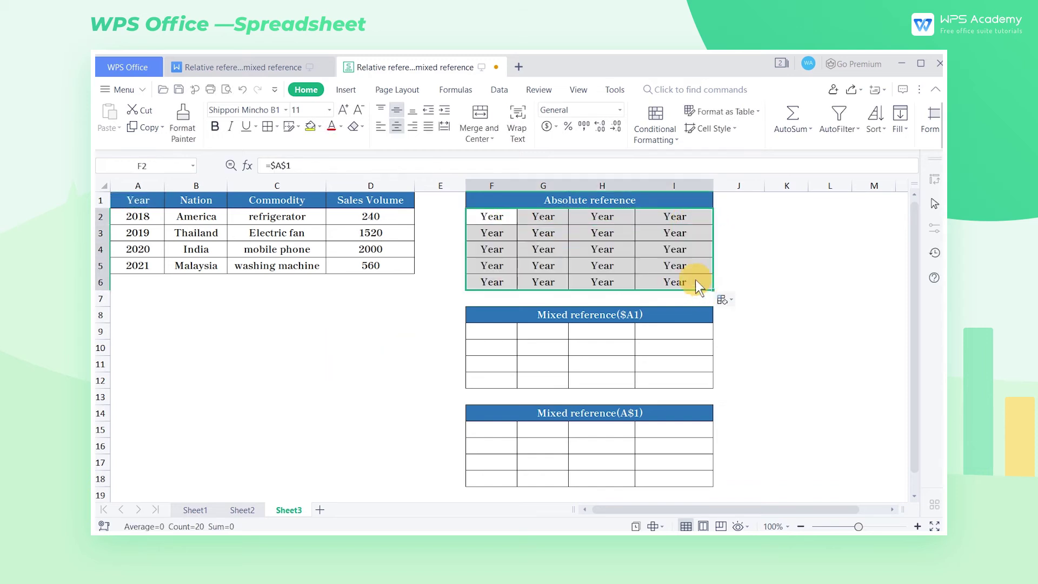
click(651, 218)
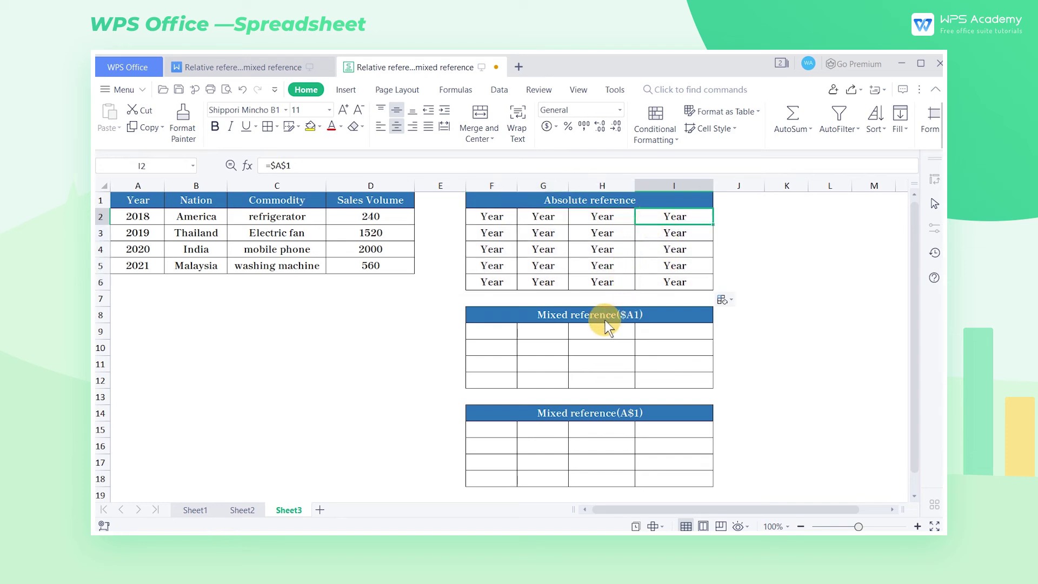
Enter the mixed formula =$A1 in F9, locking only the column
click(510, 331)
text(=)
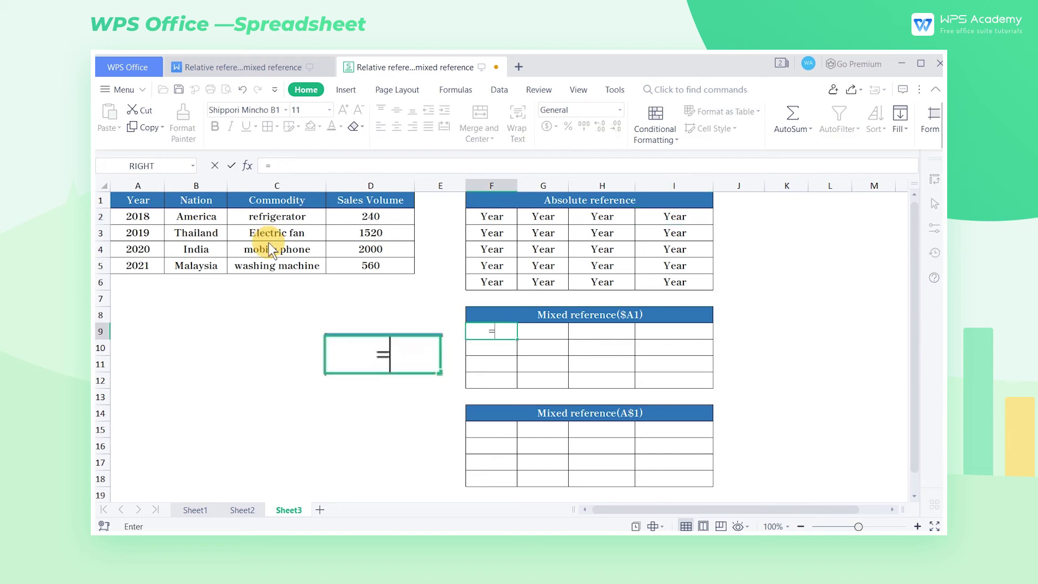
click(148, 198)
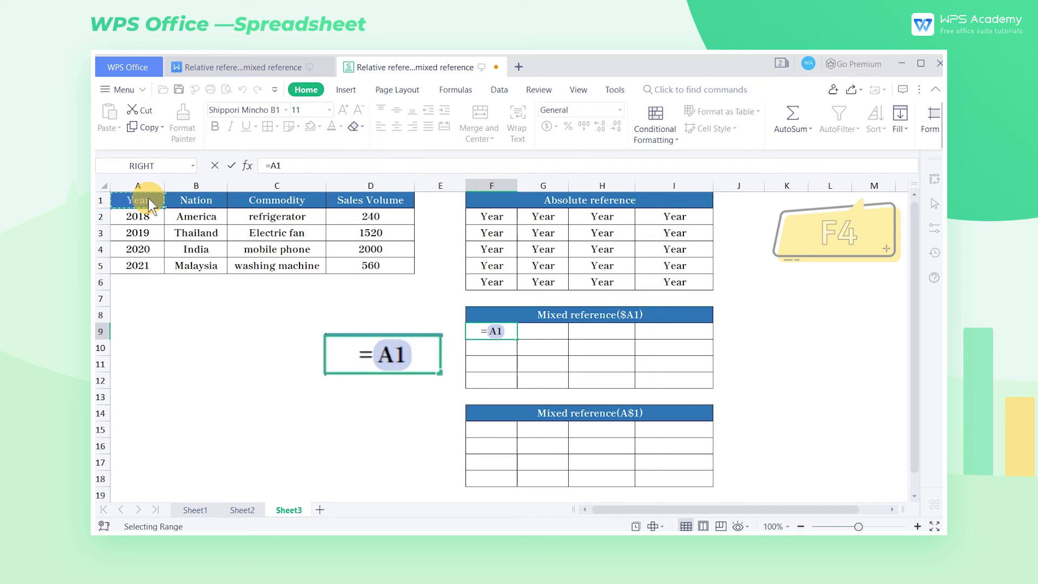
key(F4)
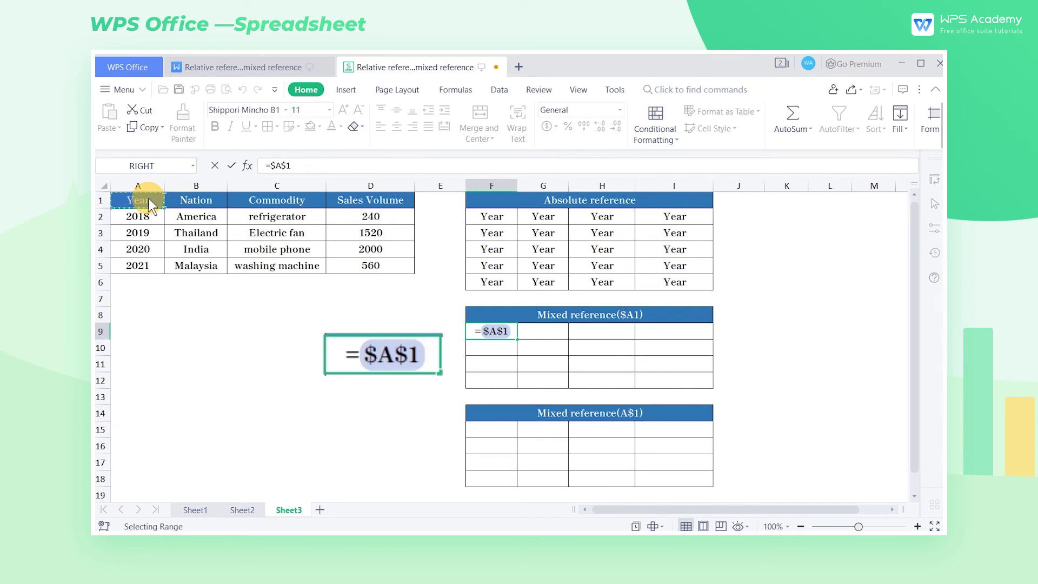
key(F4)
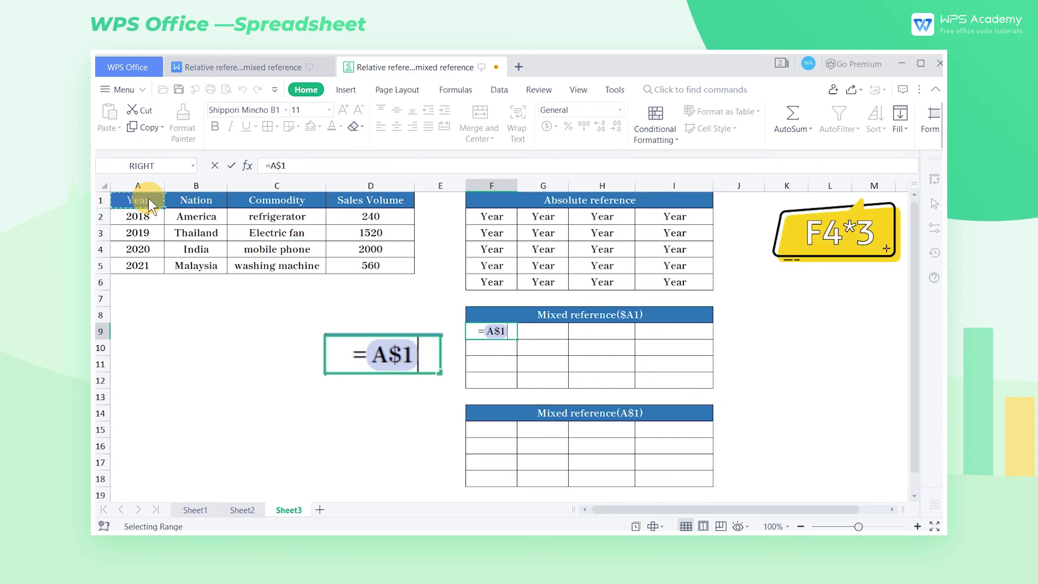
key(F4)
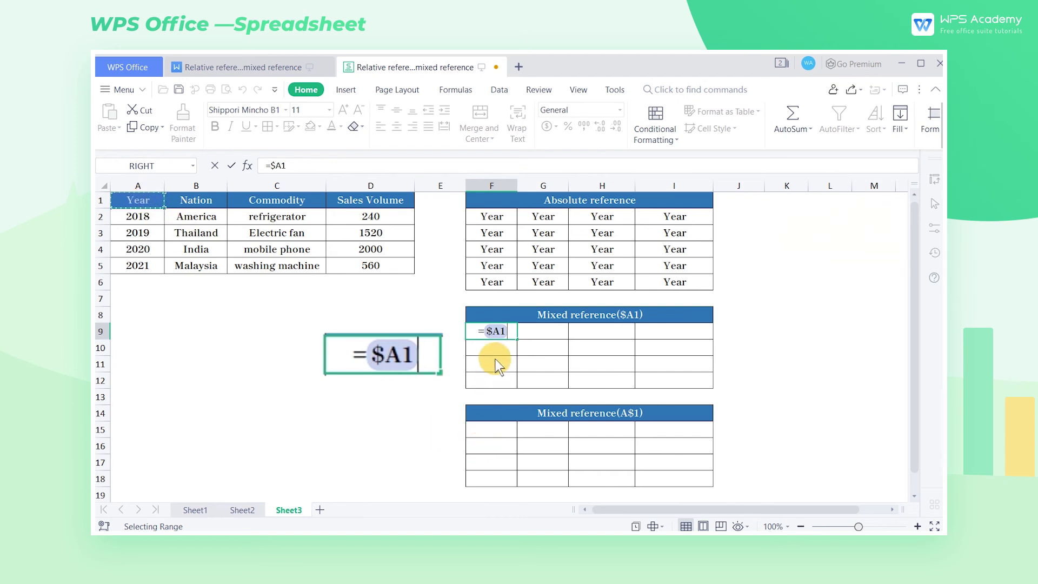
key(Return)
Copy F9's =$A1 formula right to I9 and then down through row 12
click(506, 333)
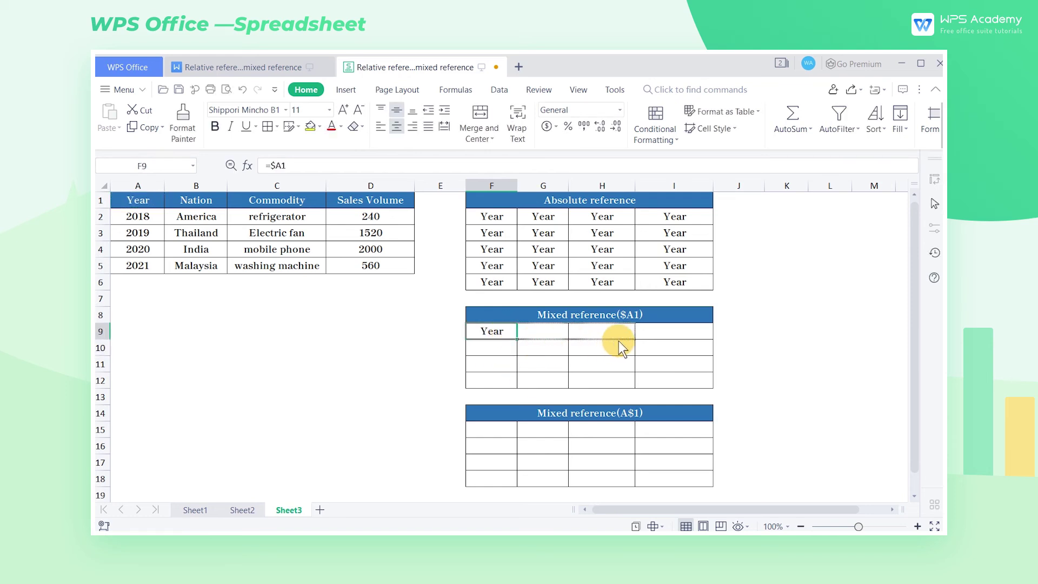
drag(651, 339, 692, 336)
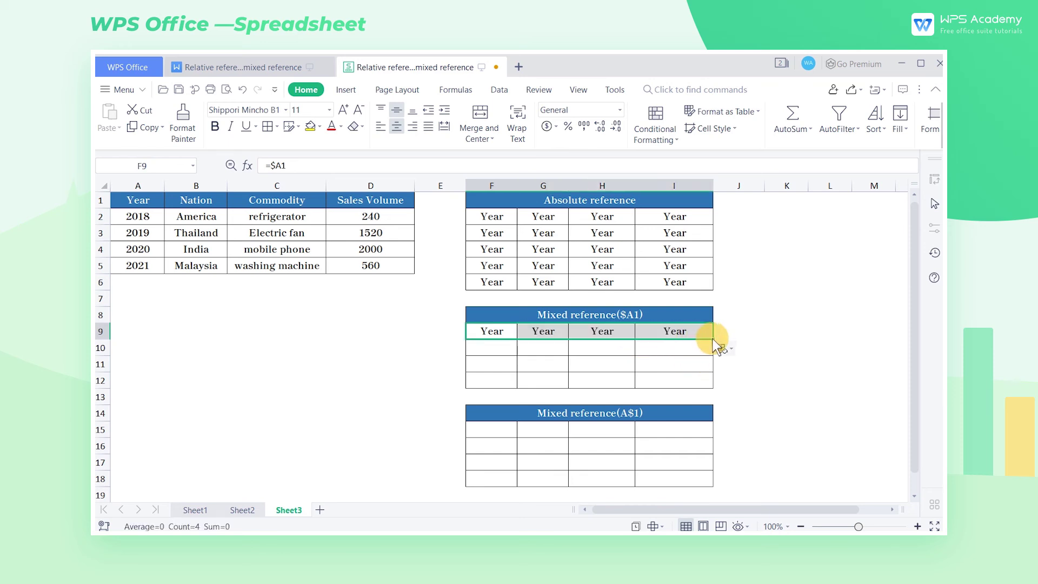
drag(713, 340, 698, 388)
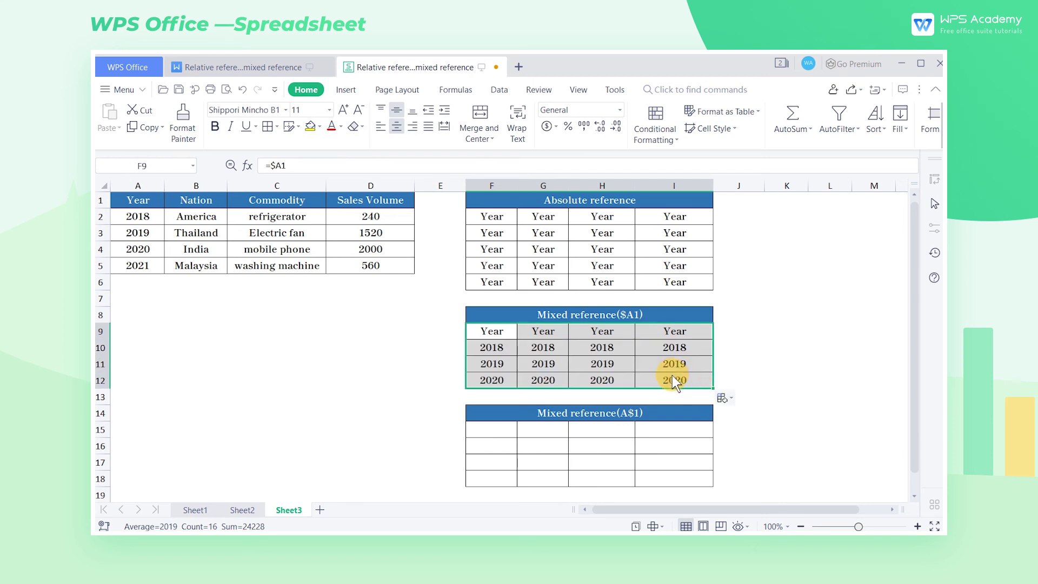
click(677, 337)
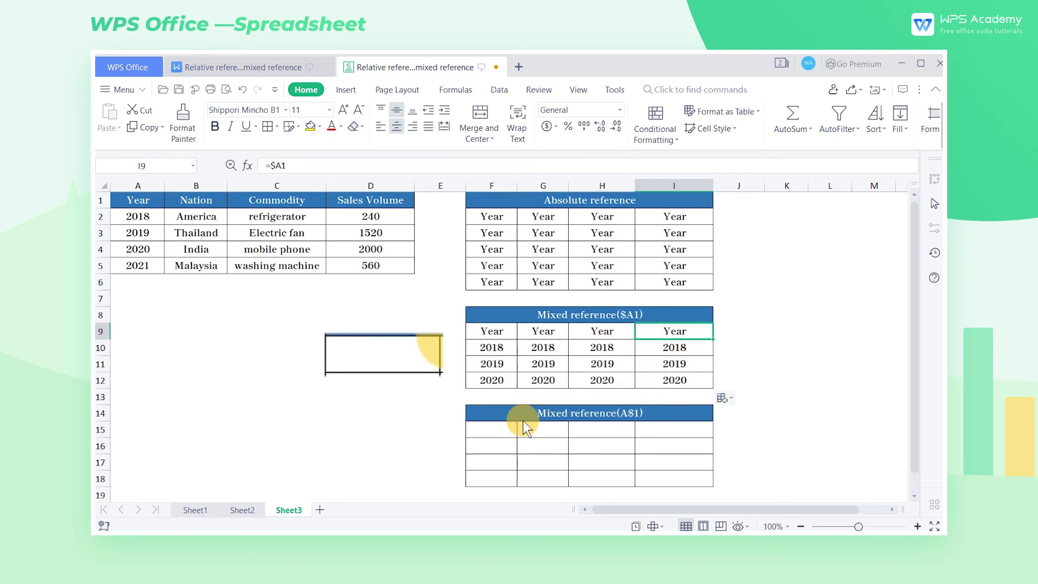
Enter the mixed formula =A$1 in F15, locking only the row
click(502, 432)
text(=)
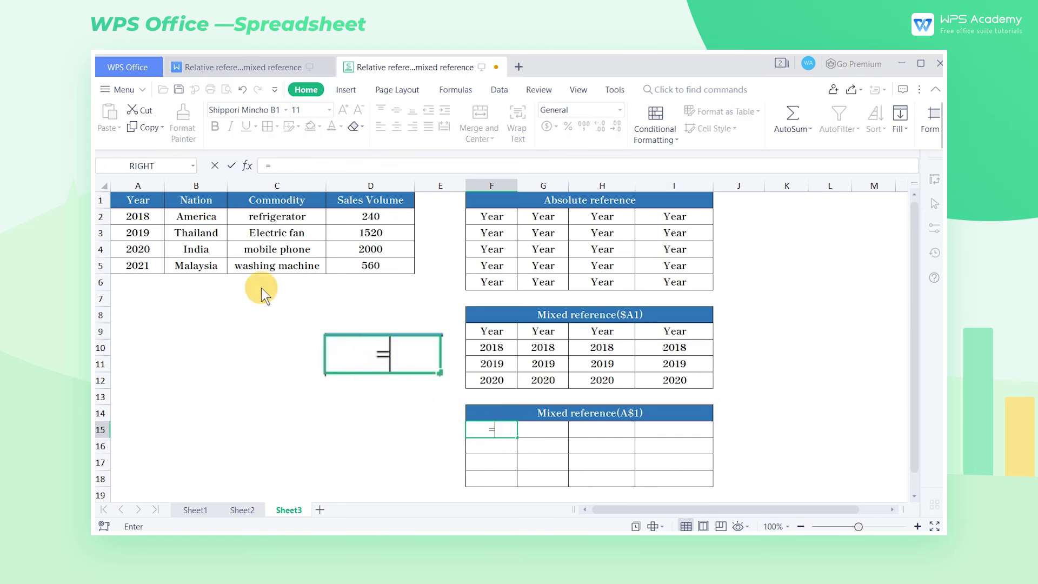
click(152, 207)
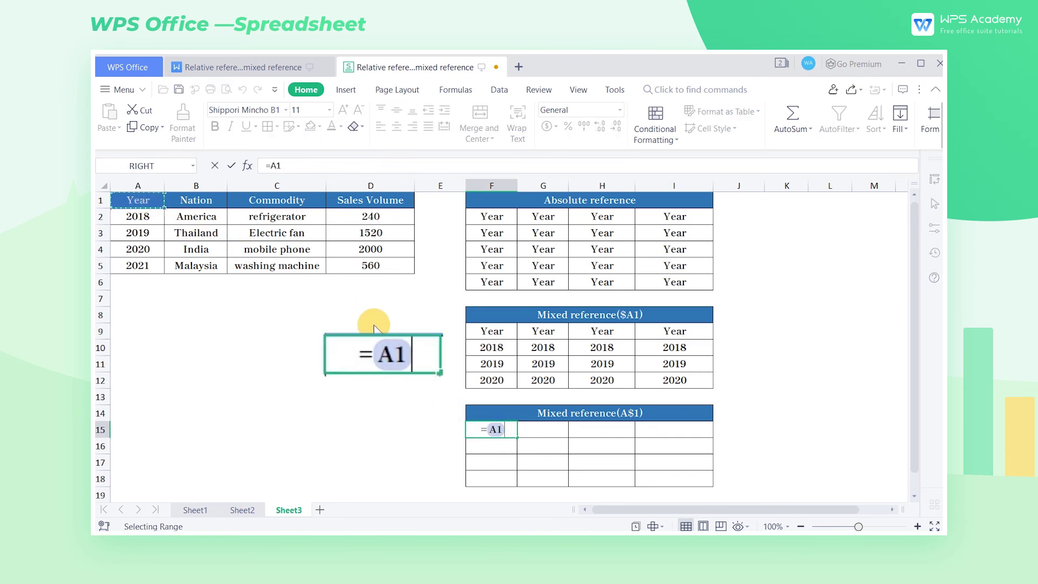
key(F4)
key(F4)
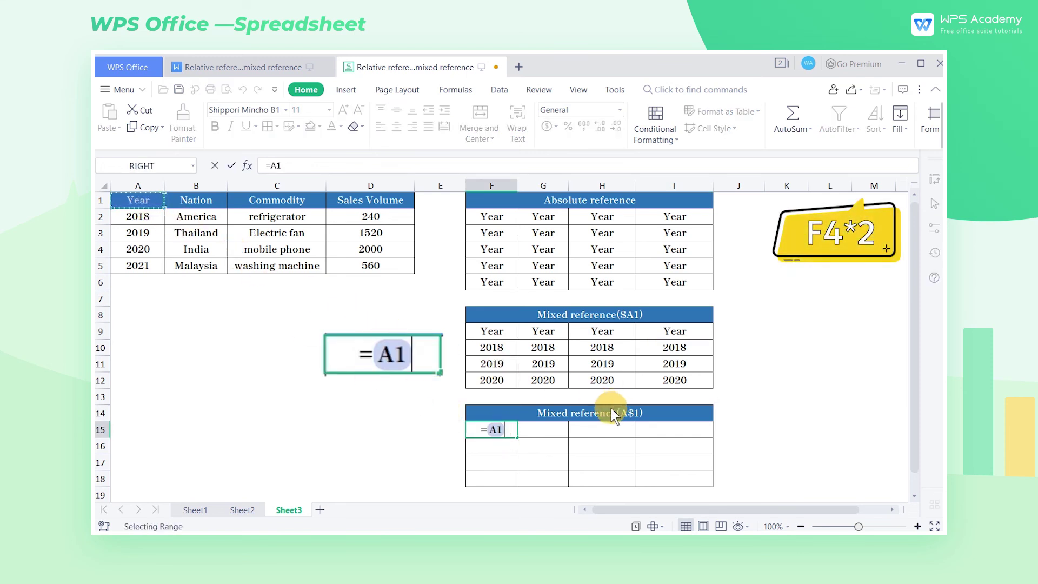
key(F4)
key(F4)
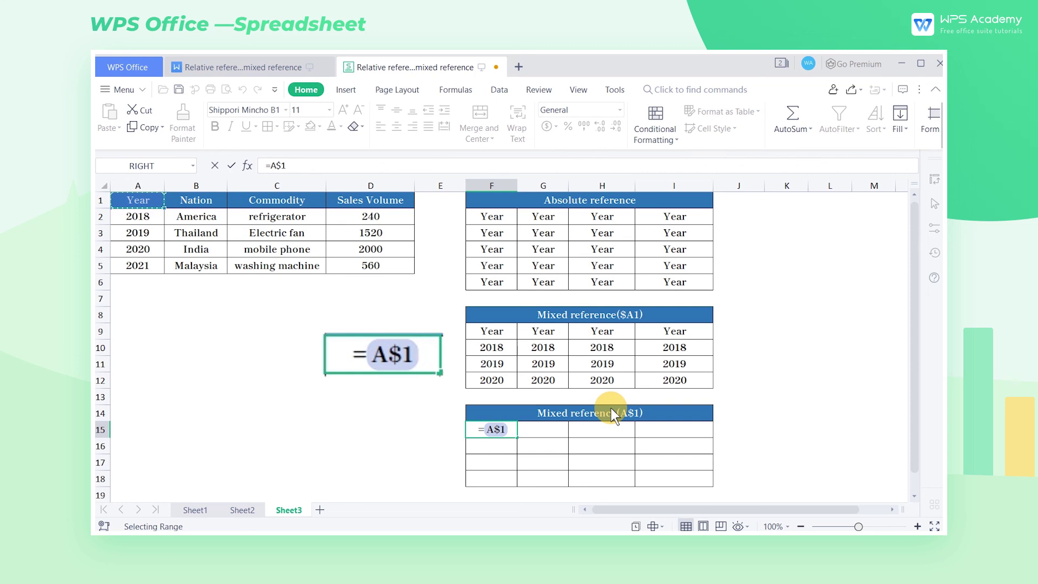
key(Return)
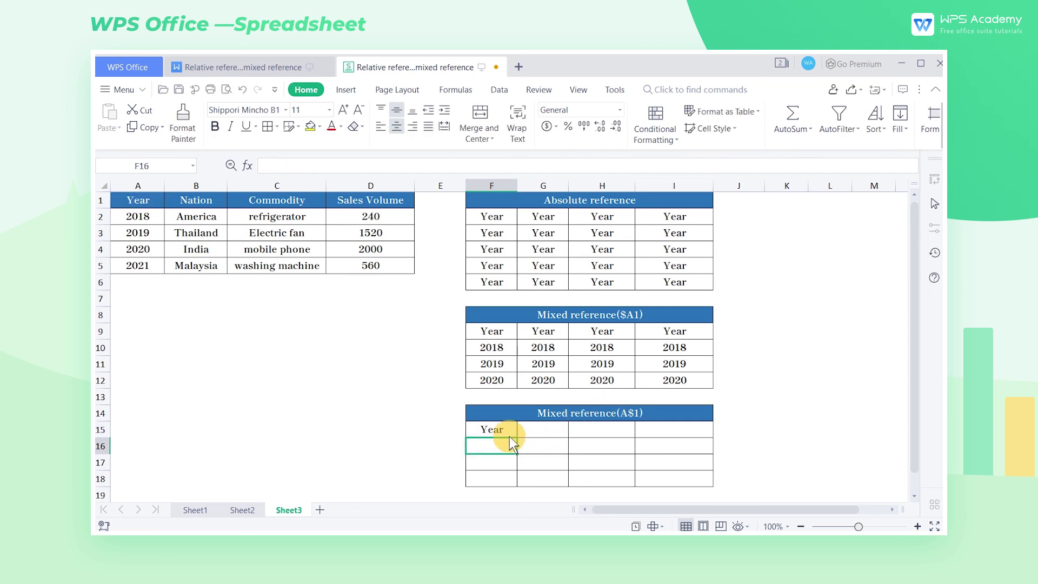
click(508, 435)
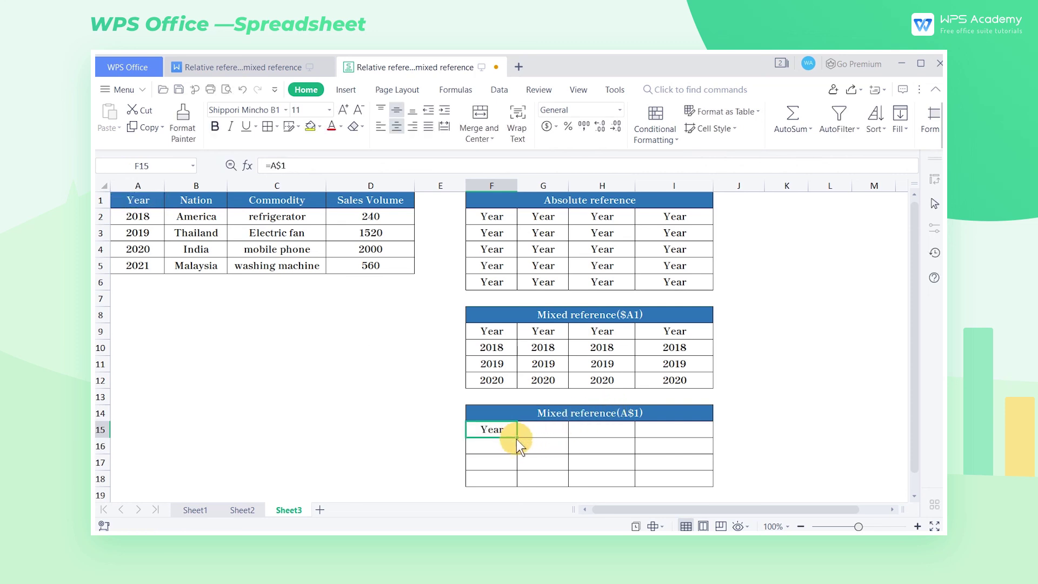
Copy F15's =A$1 formula down to F18 and then right to column I
drag(517, 439, 503, 483)
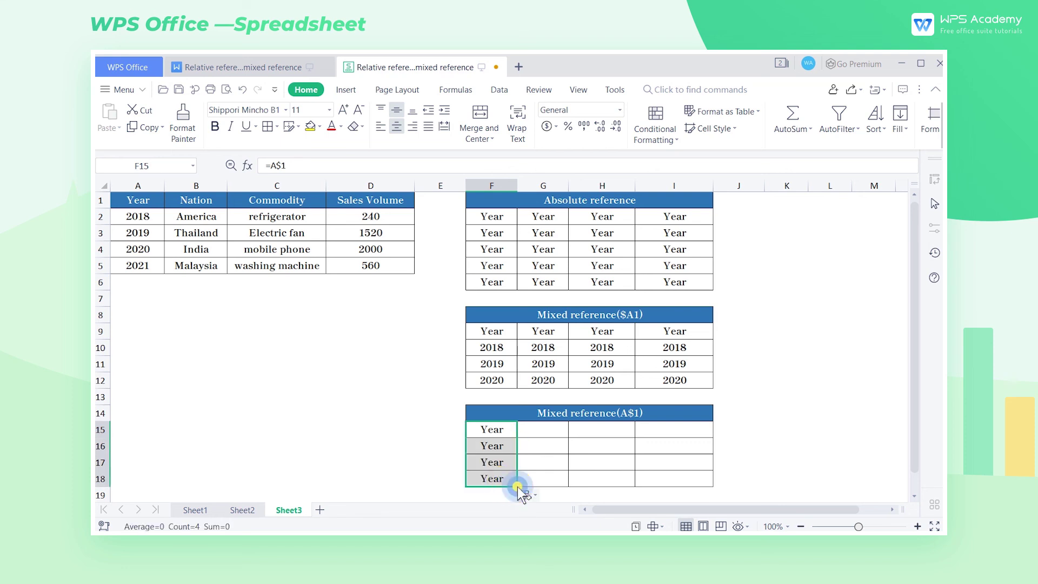
drag(518, 487, 688, 482)
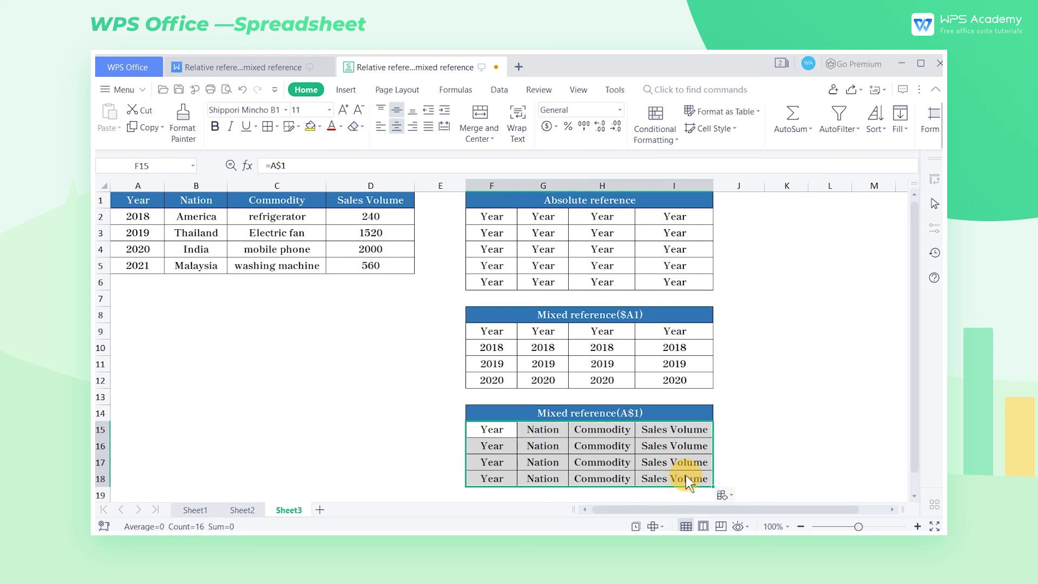
click(660, 433)
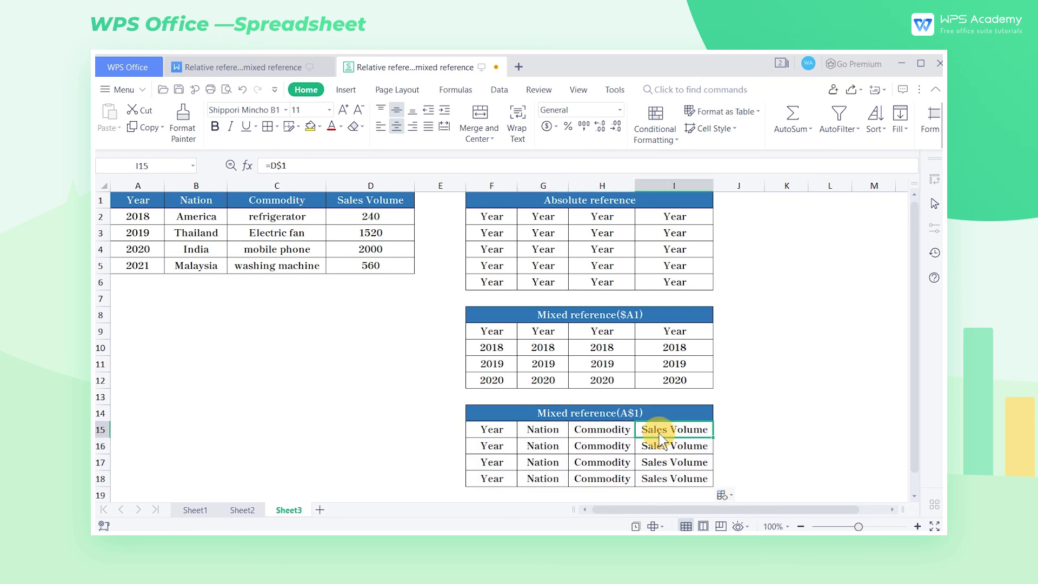